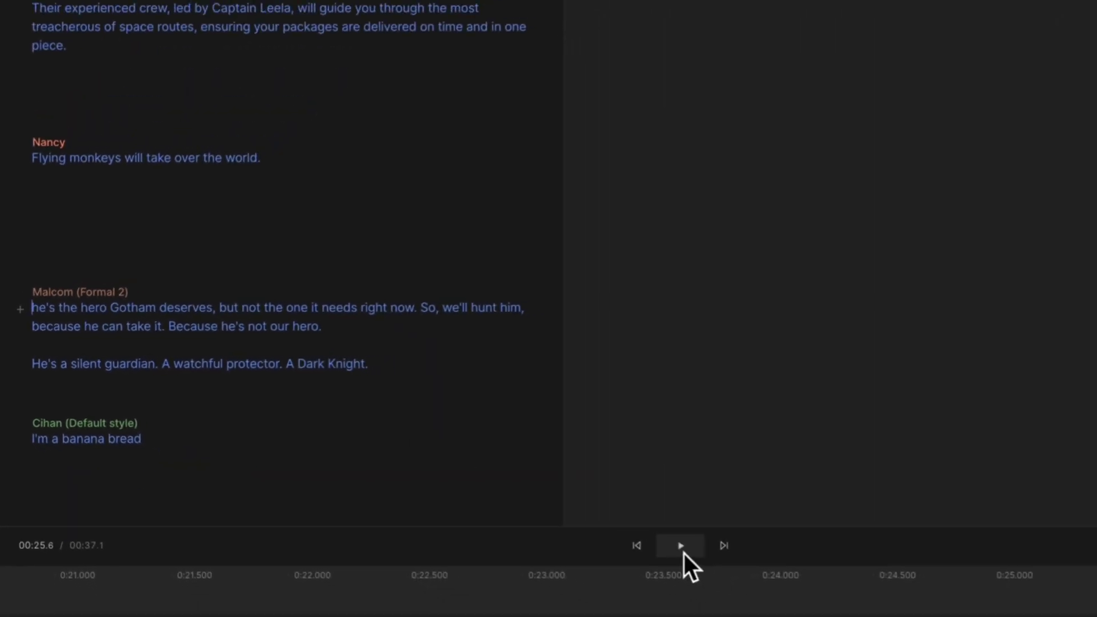
Play back the six-step financial freedom script in its multiple voices
{"action": "left_click", "coordinate": [673, 544]}
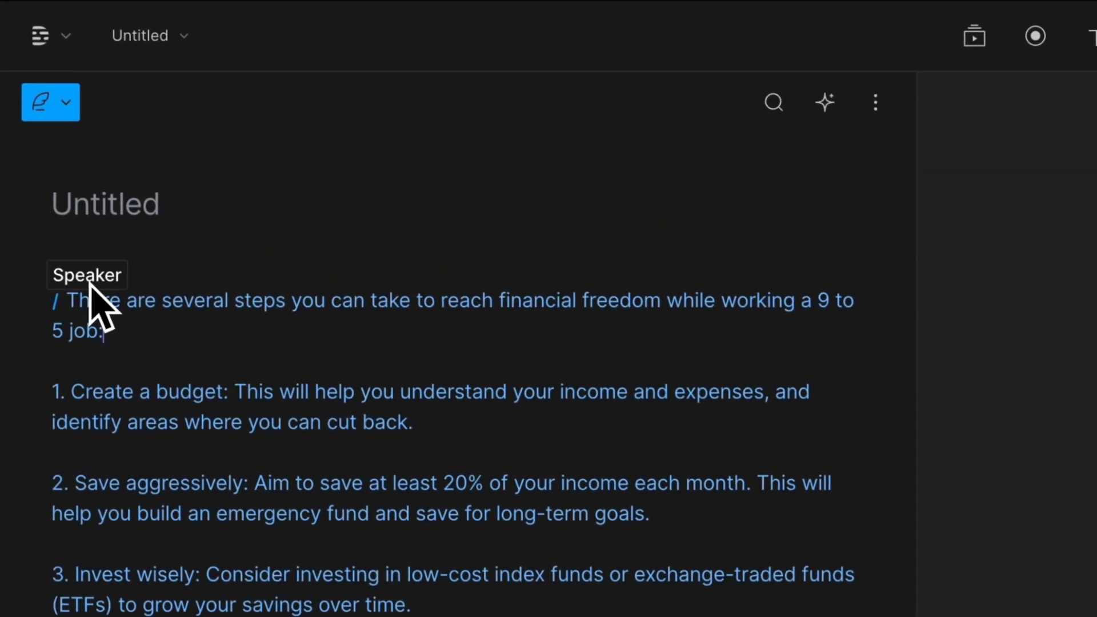
Preview the Don and Emily stock voices, then assign Emily as the script's speaker
{"action": "left_click", "coordinate": [89, 285]}
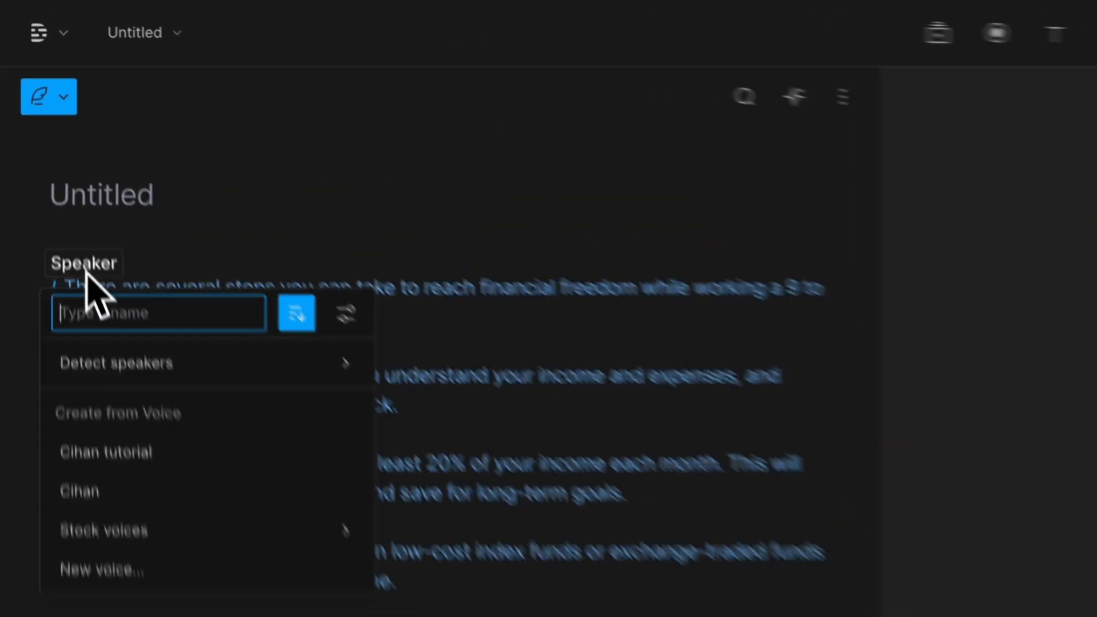
{"action": "mouse_move", "coordinate": [244, 552]}
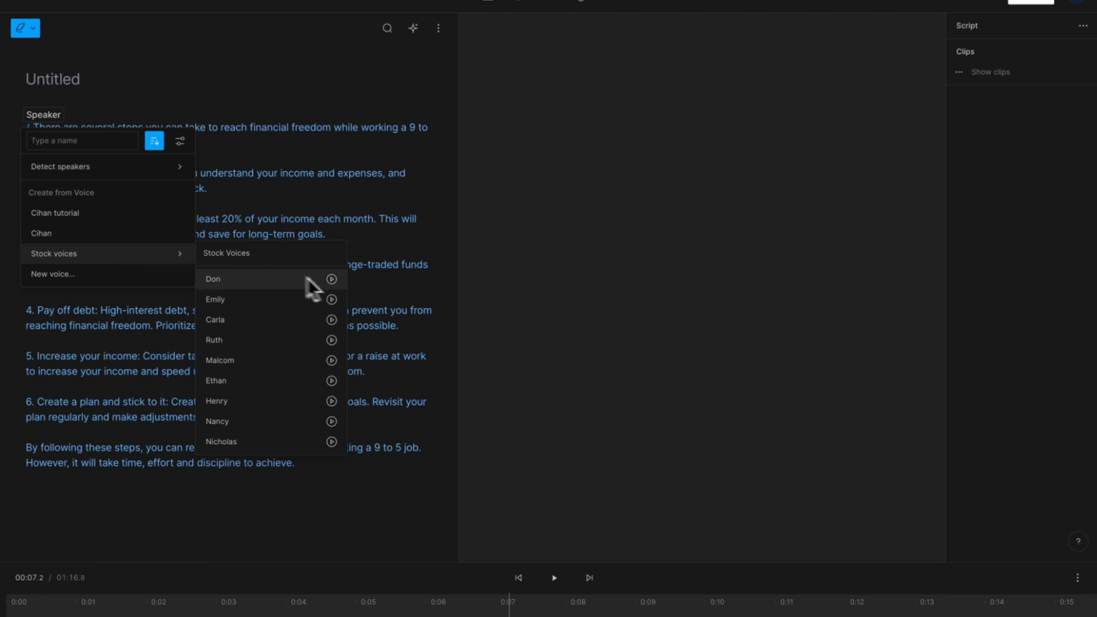
{"action": "left_click", "coordinate": [332, 279]}
{"action": "left_click", "coordinate": [332, 299]}
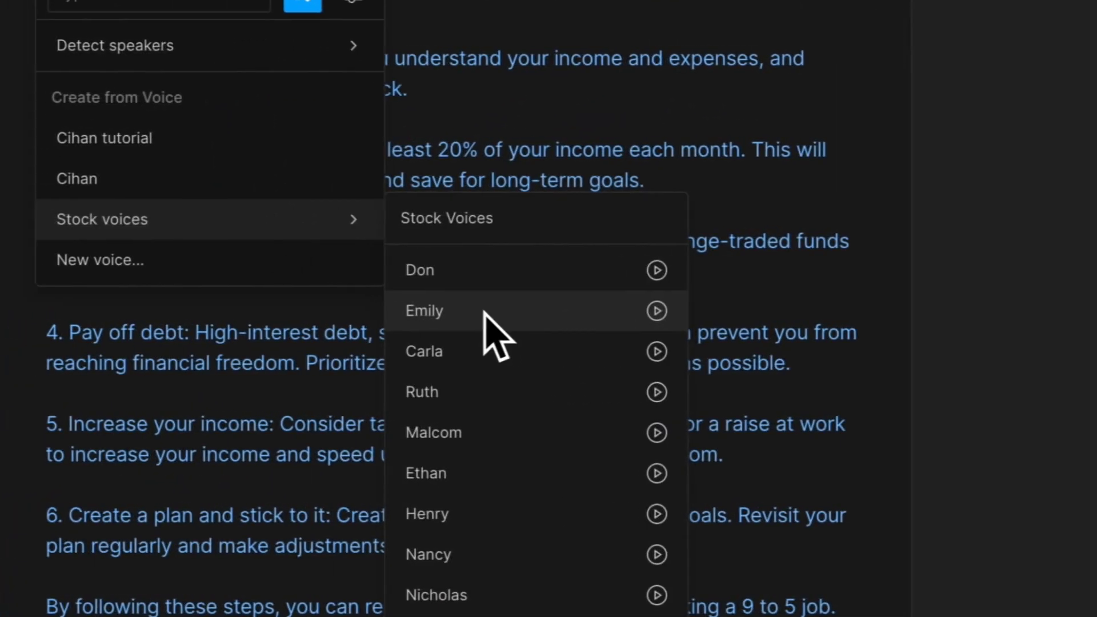
{"action": "left_click", "coordinate": [484, 311]}
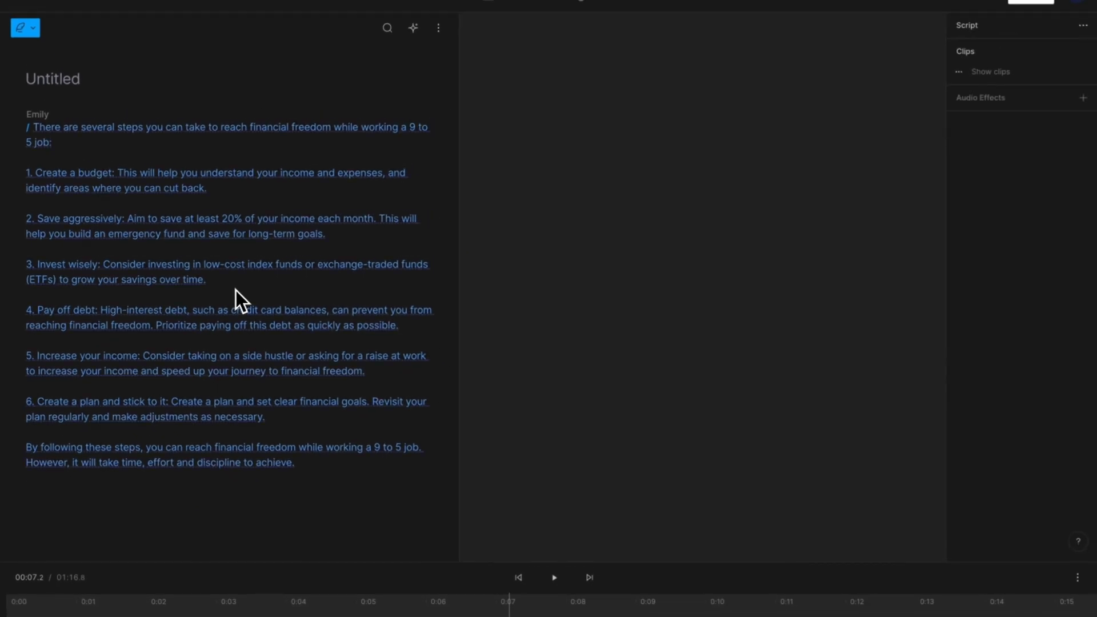
Play the script in Emily's voice and preview her Formal speaking style
{"action": "key", "text": "space"}
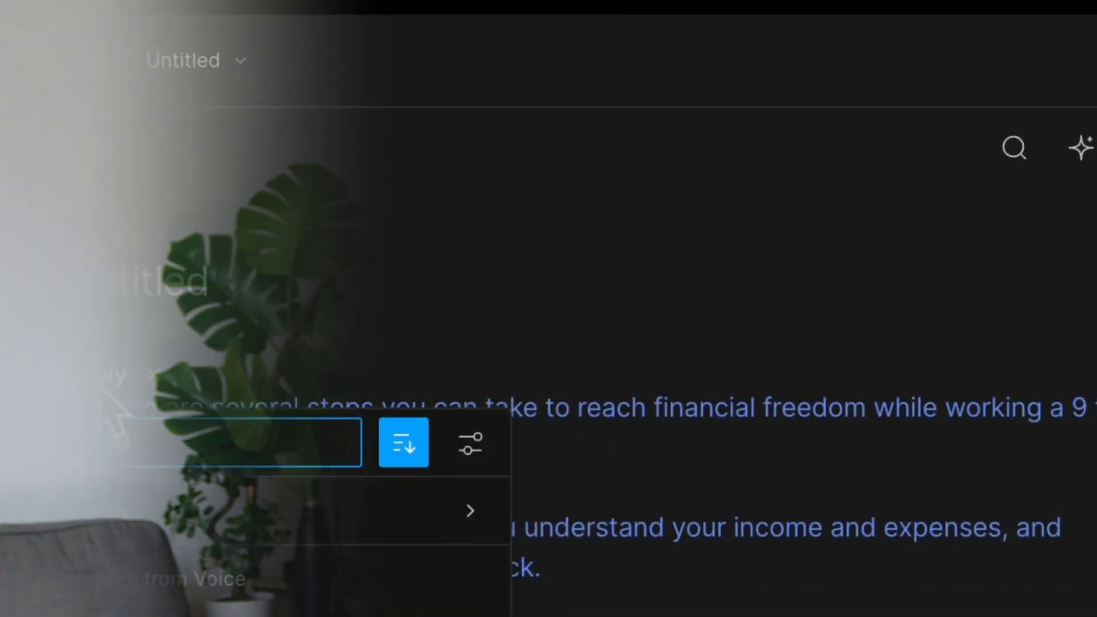
{"action": "mouse_move", "coordinate": [348, 549]}
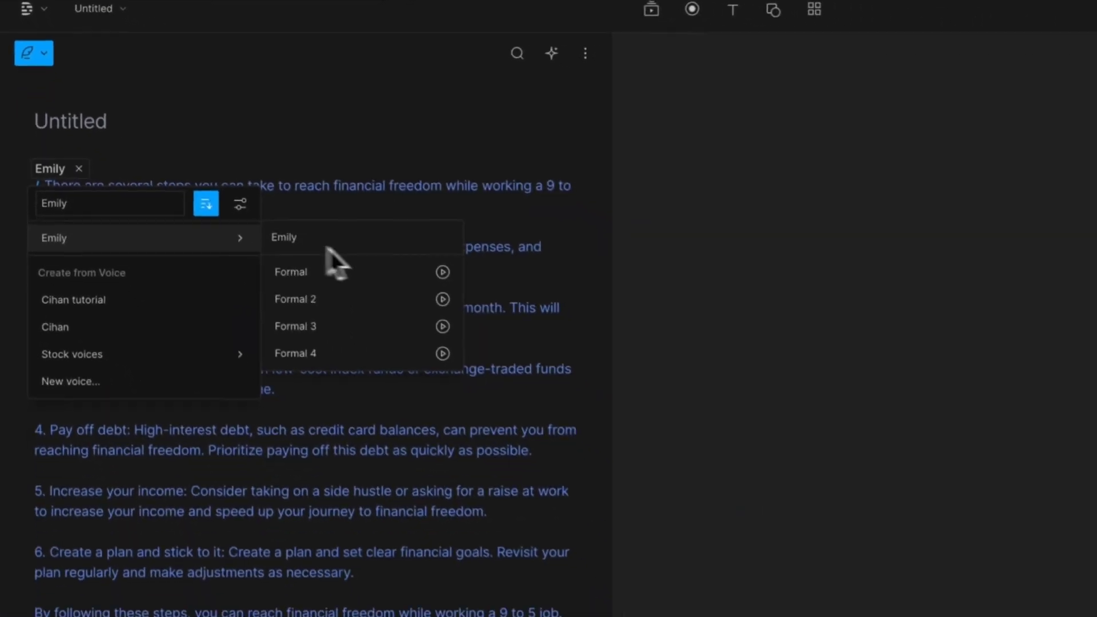
{"action": "left_click", "coordinate": [435, 267]}
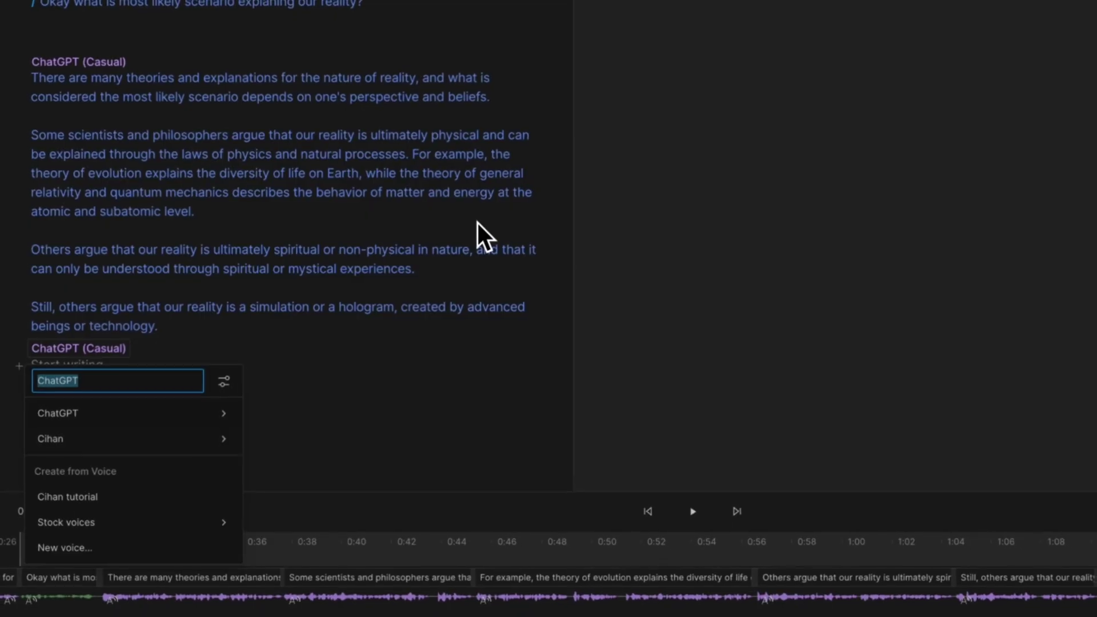
Add a speaker named 'Skynet' and set its Overdub voice to the Emily stock voice
{"action": "type", "text": "Skyne"}
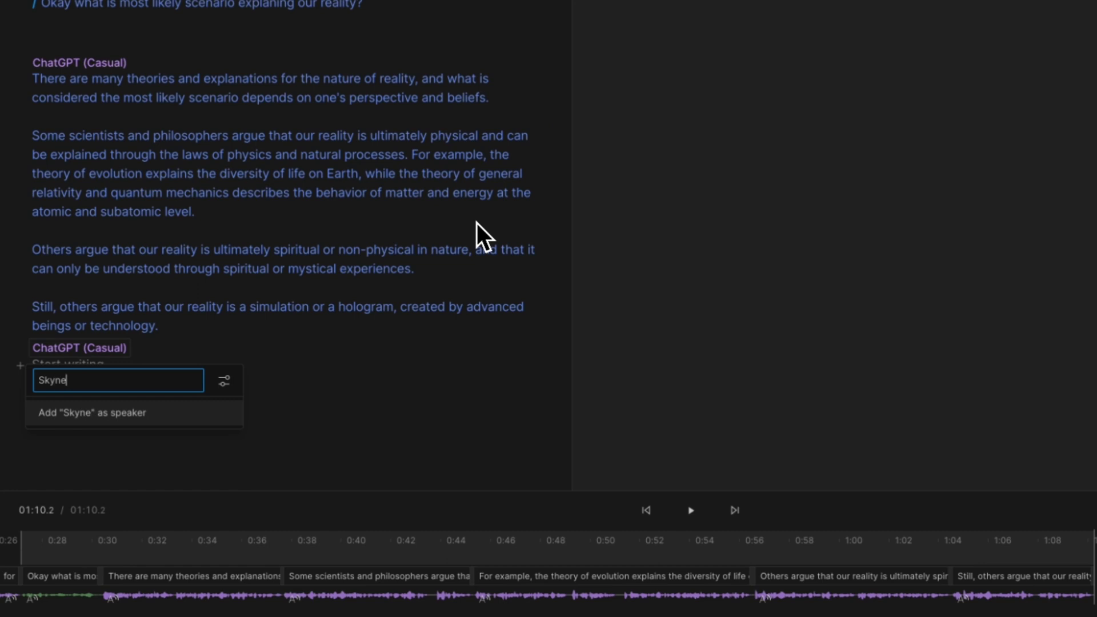
{"action": "type", "text": "t"}
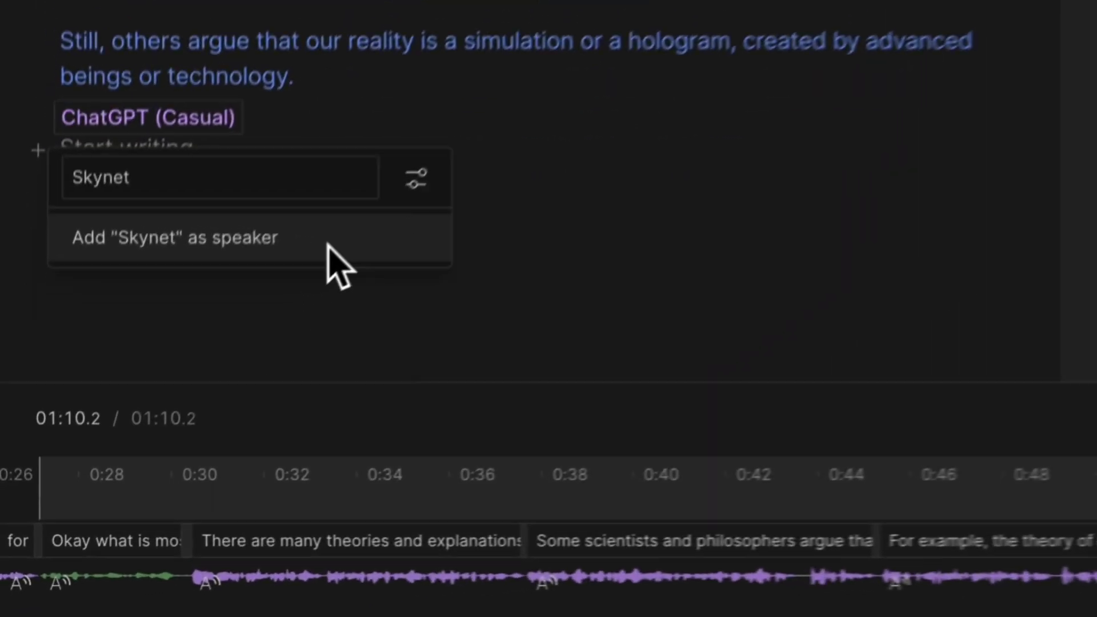
{"action": "left_click", "coordinate": [328, 246]}
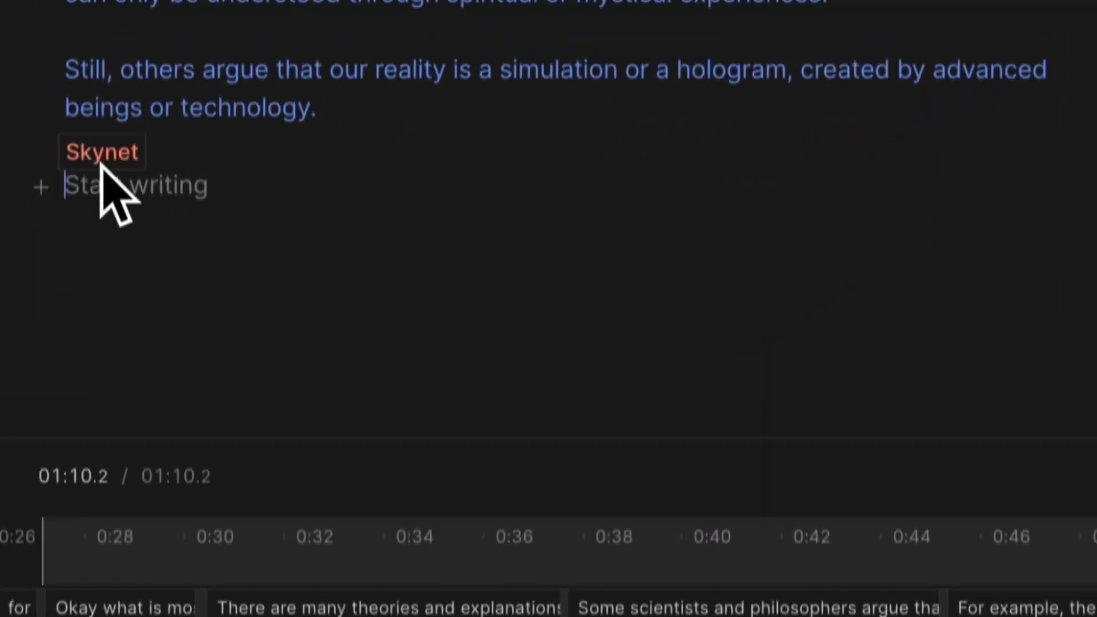
{"action": "left_click", "coordinate": [102, 177]}
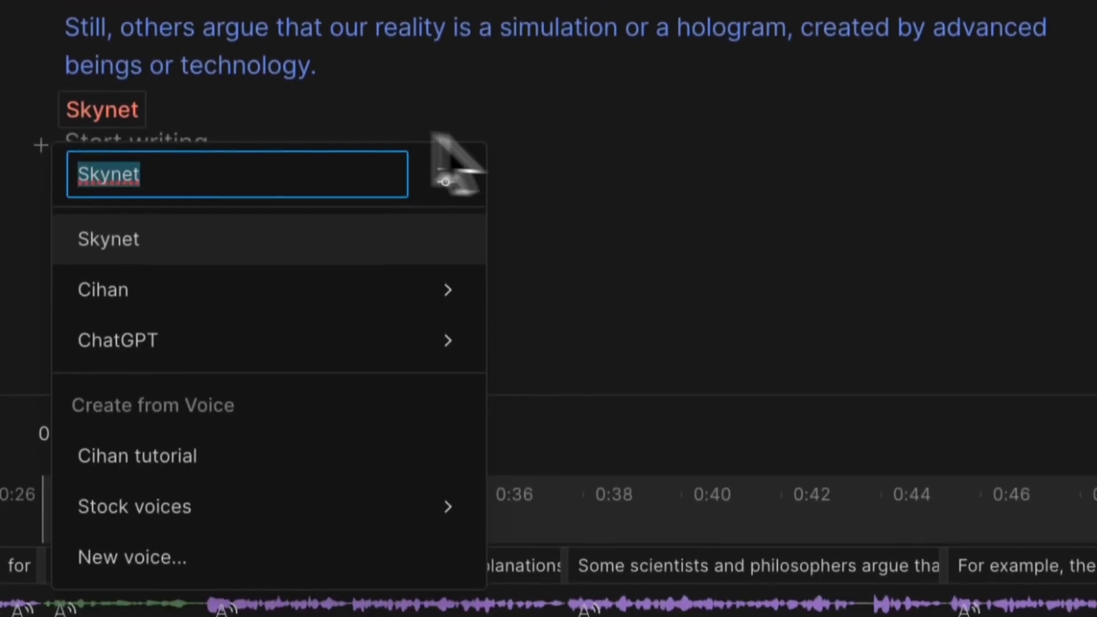
{"action": "left_click", "coordinate": [452, 171]}
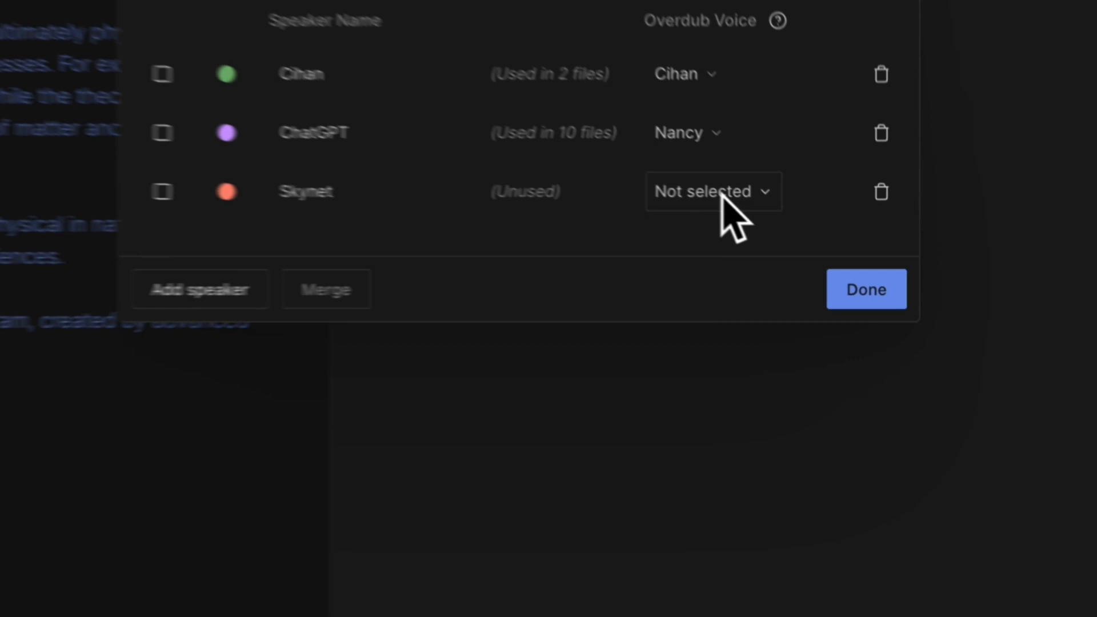
{"action": "left_click", "coordinate": [722, 193]}
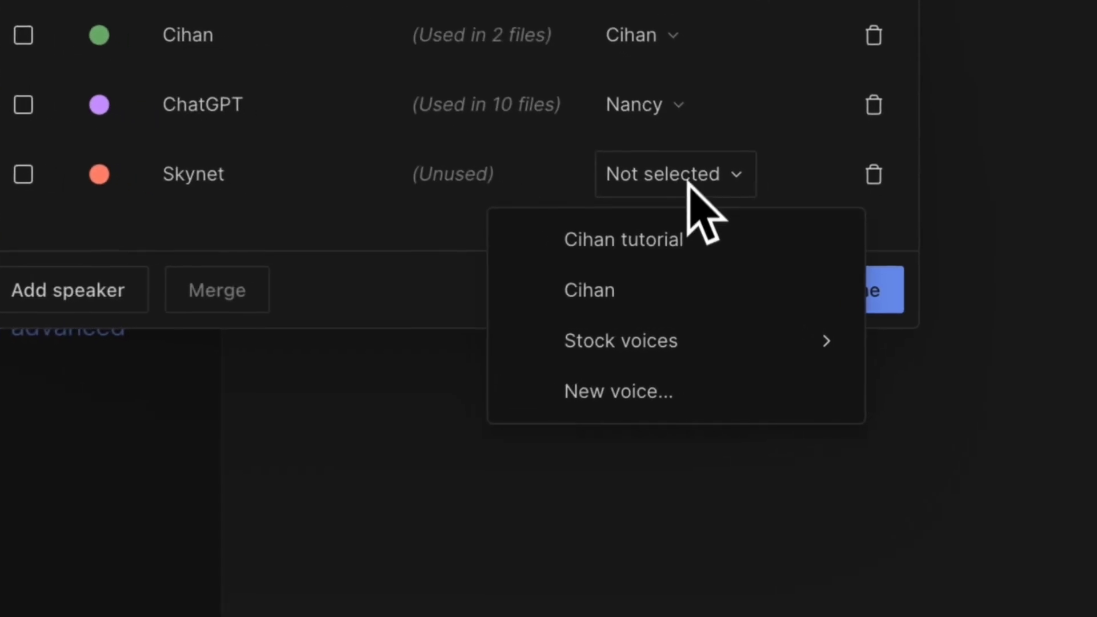
{"action": "mouse_move", "coordinate": [722, 340]}
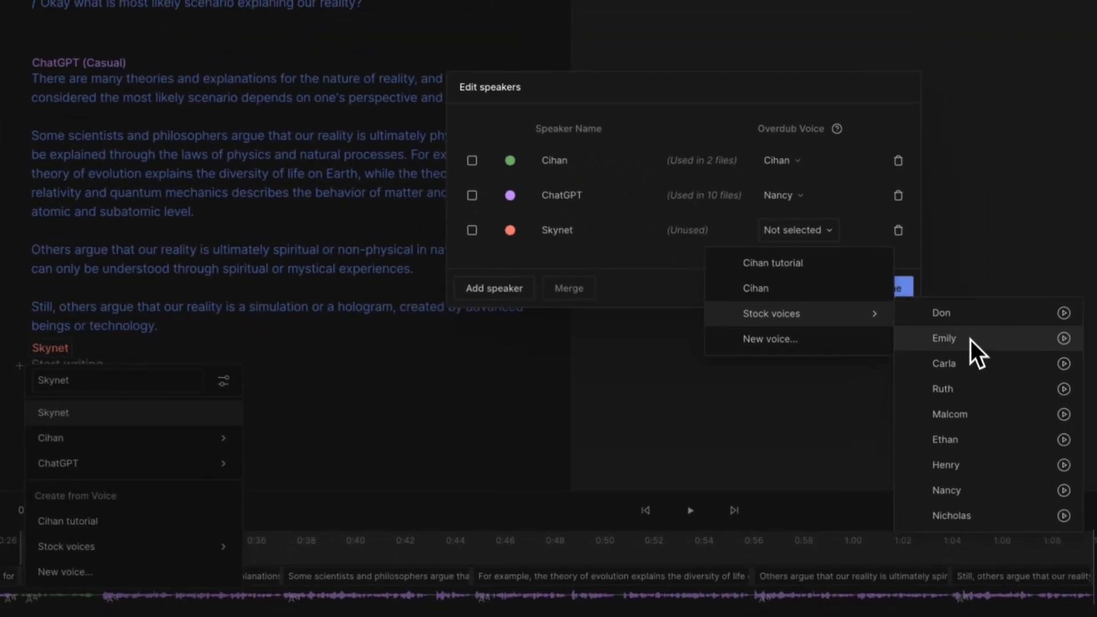
{"action": "left_click", "coordinate": [971, 342]}
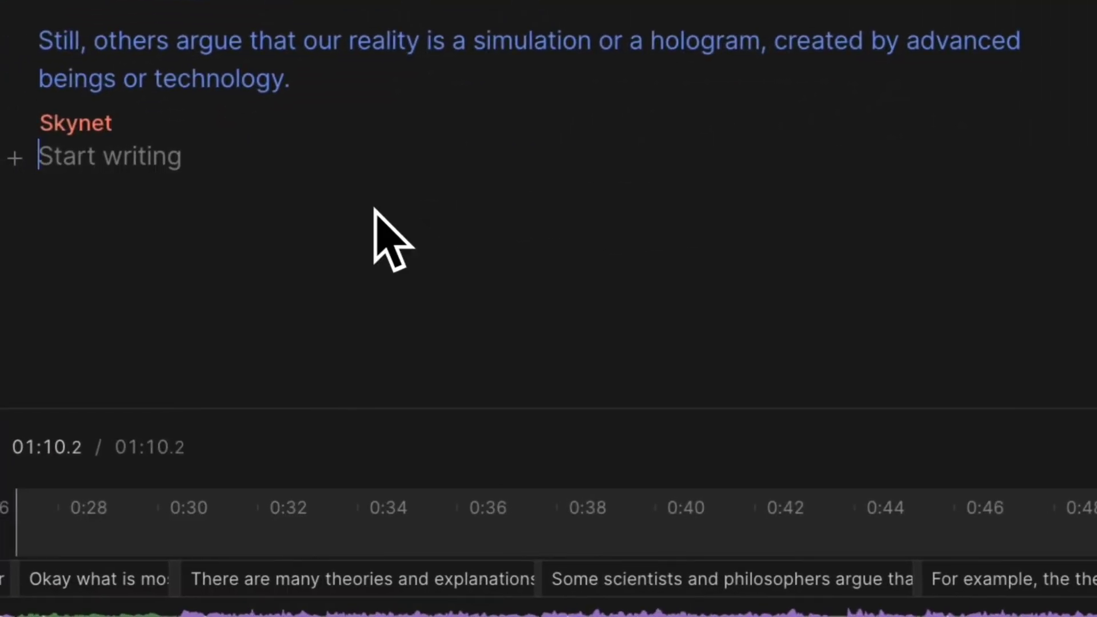
Write 'Hello' as Skynet's line in the reality script
{"action": "type", "text": "Hello"}
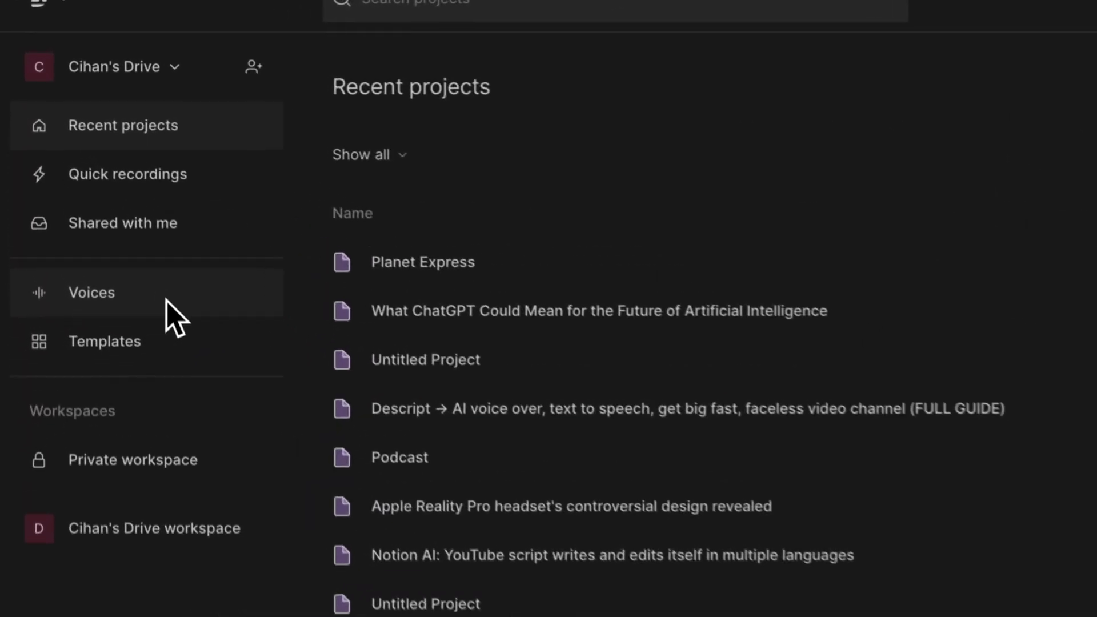
Go to Voices and move the playhead through the Overdub training transcript
{"action": "left_click", "coordinate": [83, 156]}
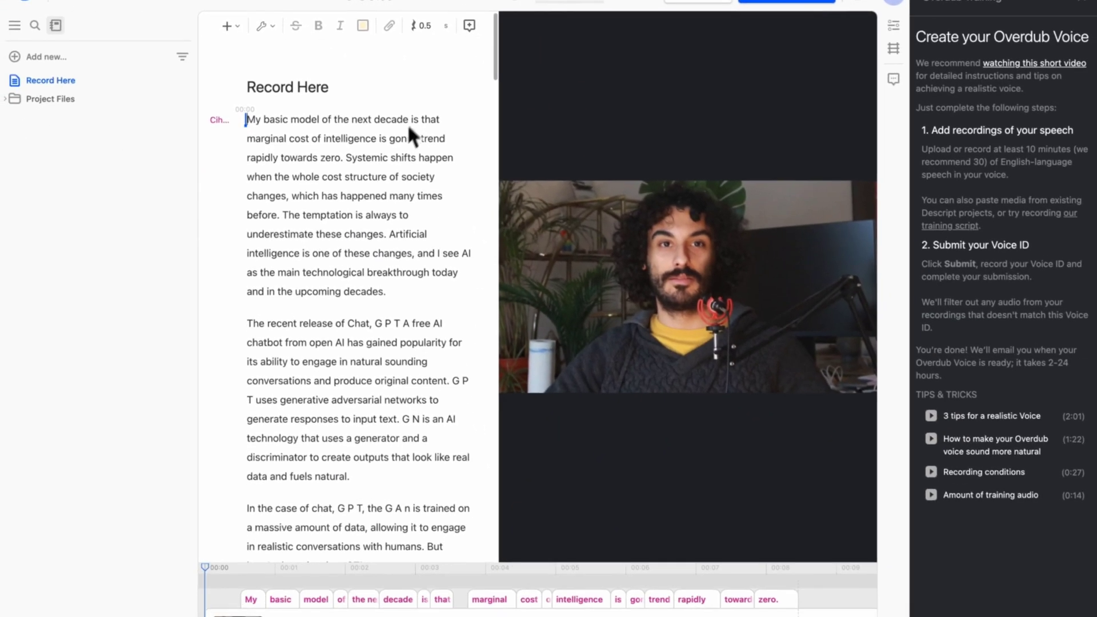
{"action": "left_click", "coordinate": [374, 215]}
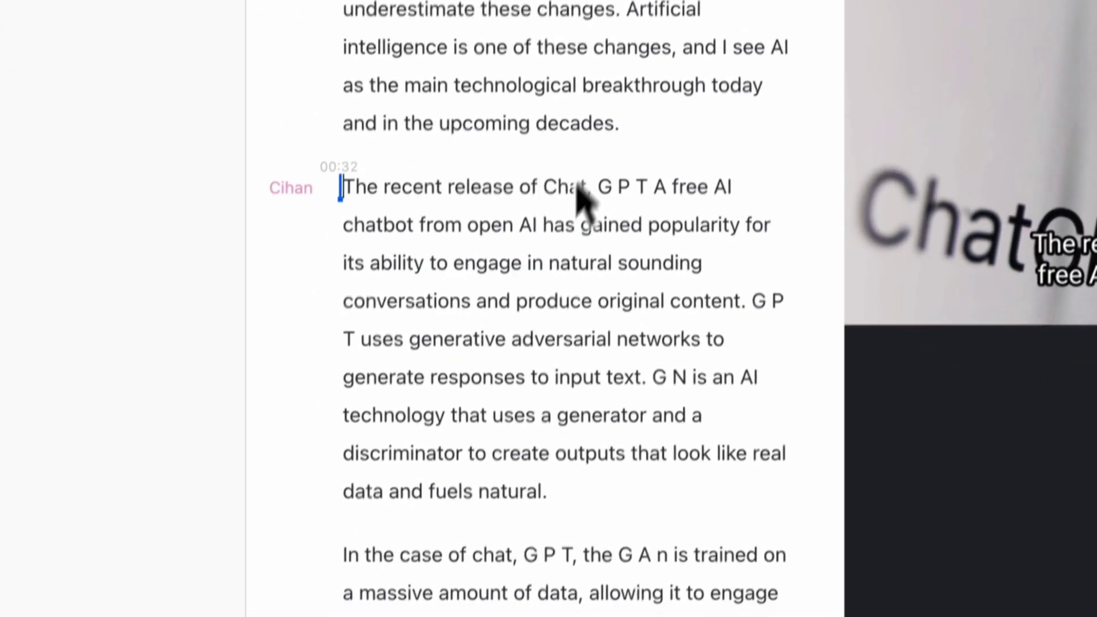
{"action": "left_click", "coordinate": [551, 339]}
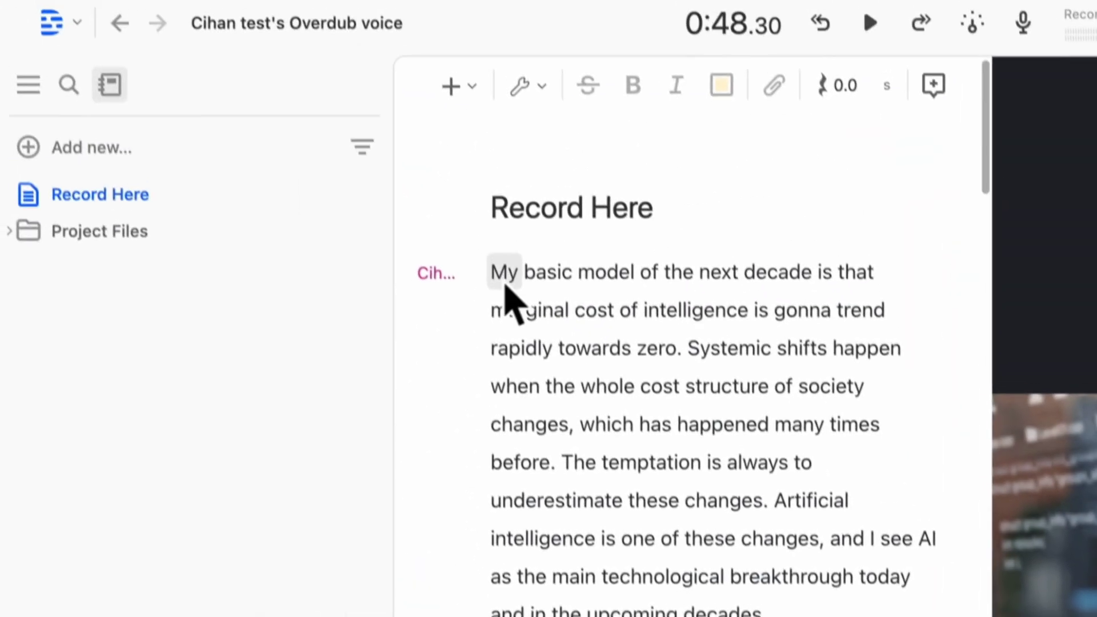
{"action": "left_click", "coordinate": [495, 285]}
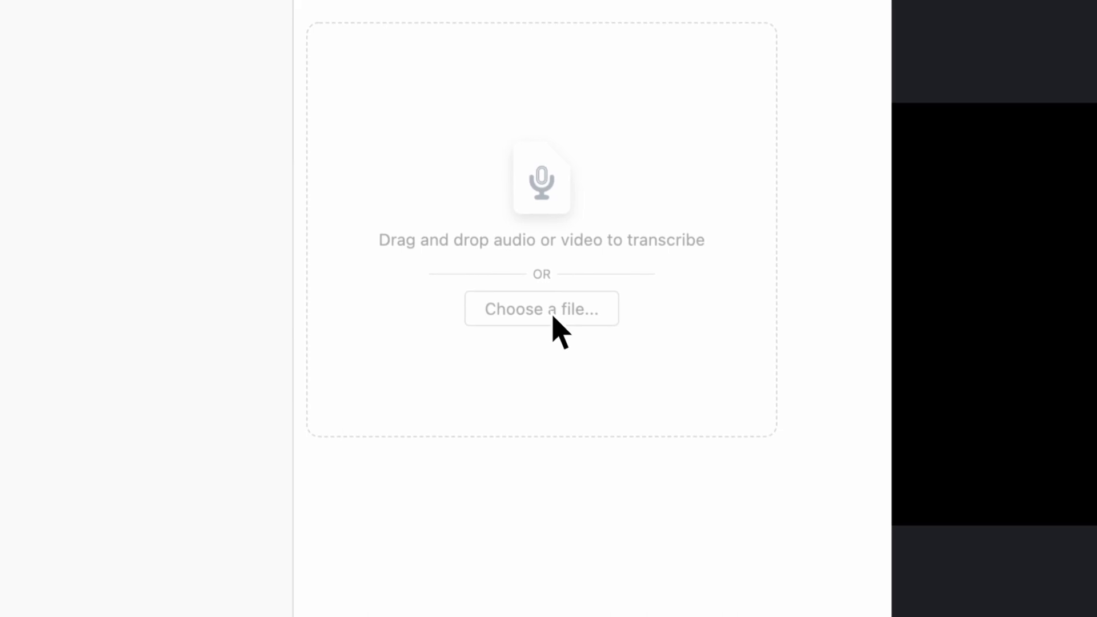
Import MVI_0499.MP4 for transcription and start a new microphone recording
{"action": "left_click", "coordinate": [553, 318]}
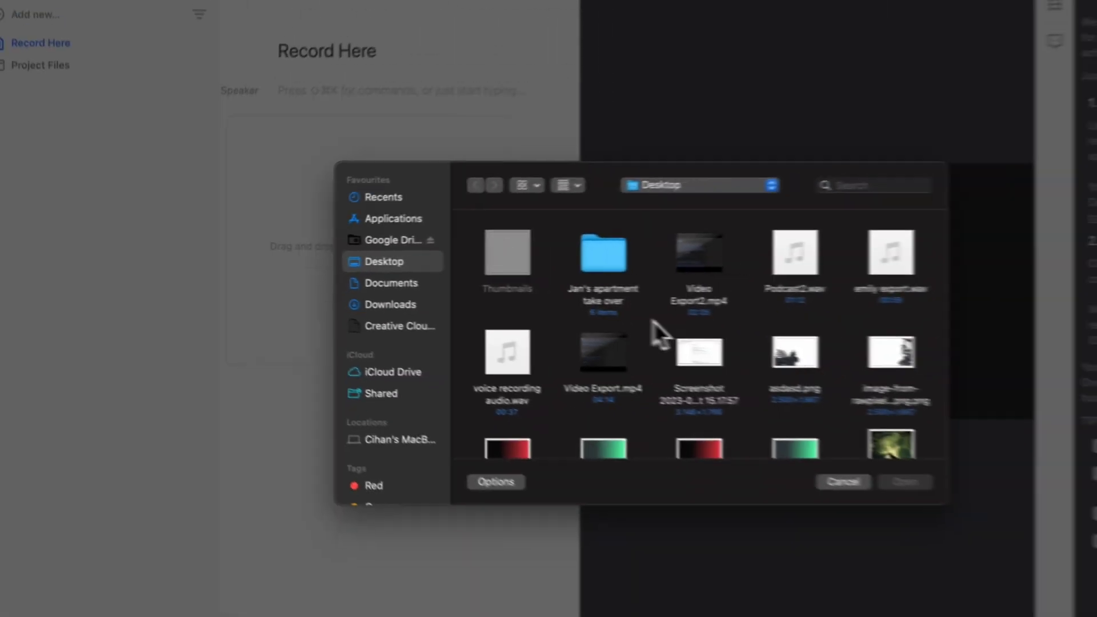
{"action": "scroll", "coordinate": [1035, 361], "scroll_direction": "down", "scroll_amount": 5}
{"action": "left_click", "coordinate": [460, 370]}
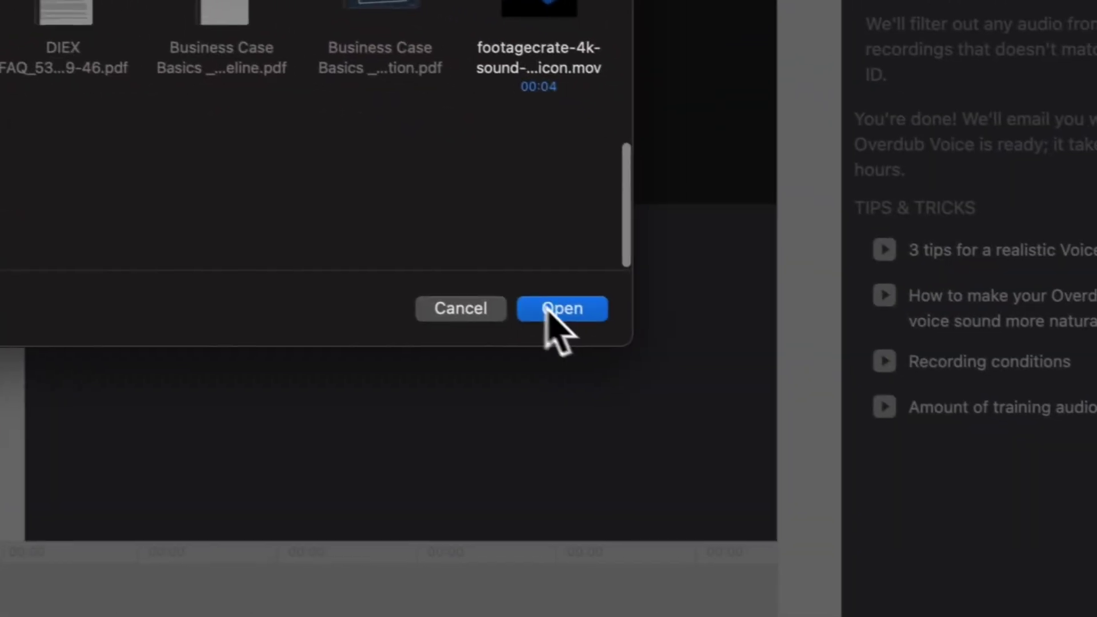
{"action": "left_click", "coordinate": [545, 307]}
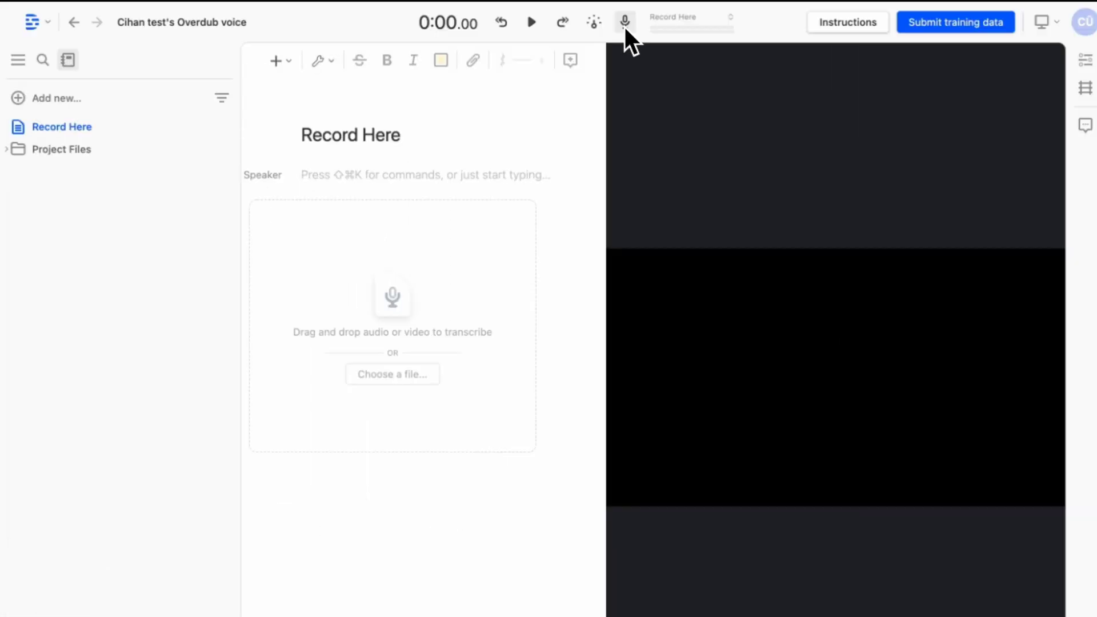
{"action": "left_click", "coordinate": [639, 37]}
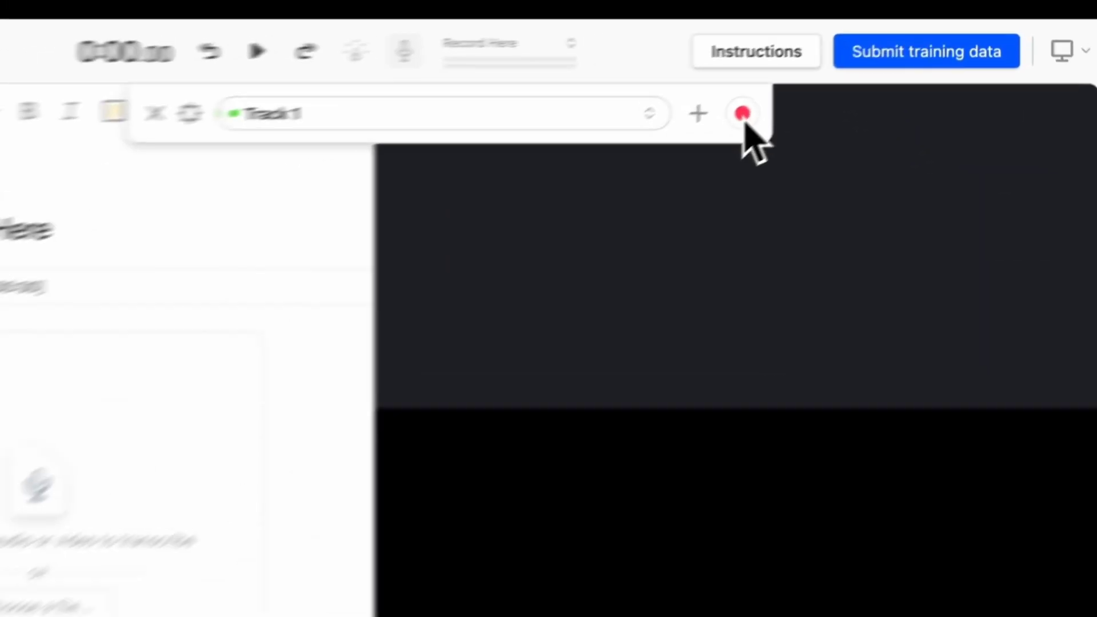
{"action": "left_click", "coordinate": [976, 109]}
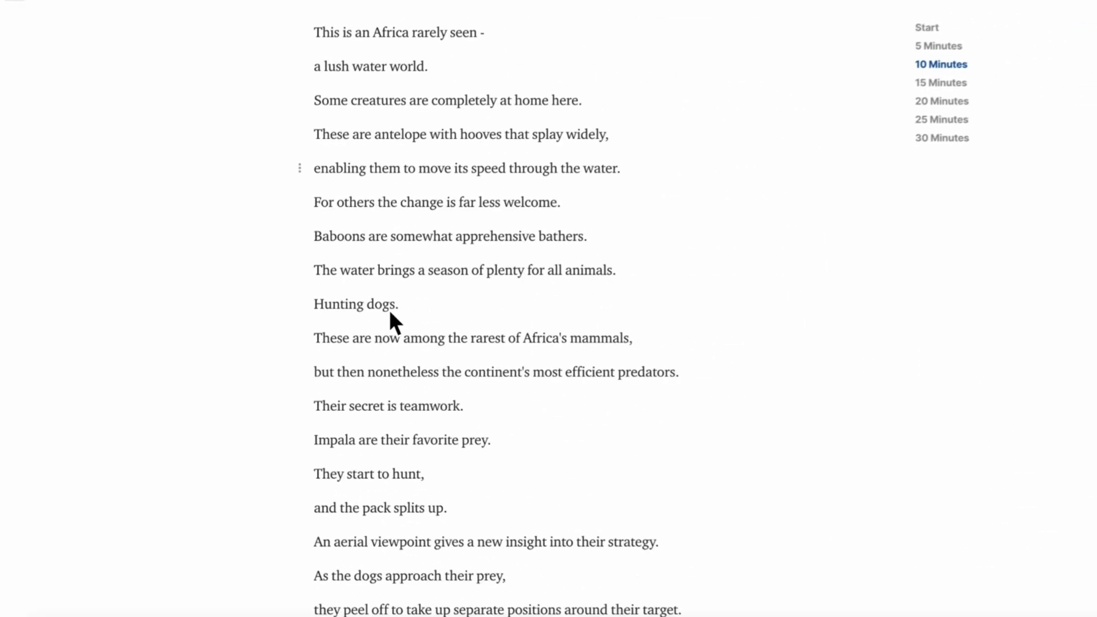
{"action": "scroll", "coordinate": [380, 310], "scroll_direction": "down", "scroll_amount": 6}
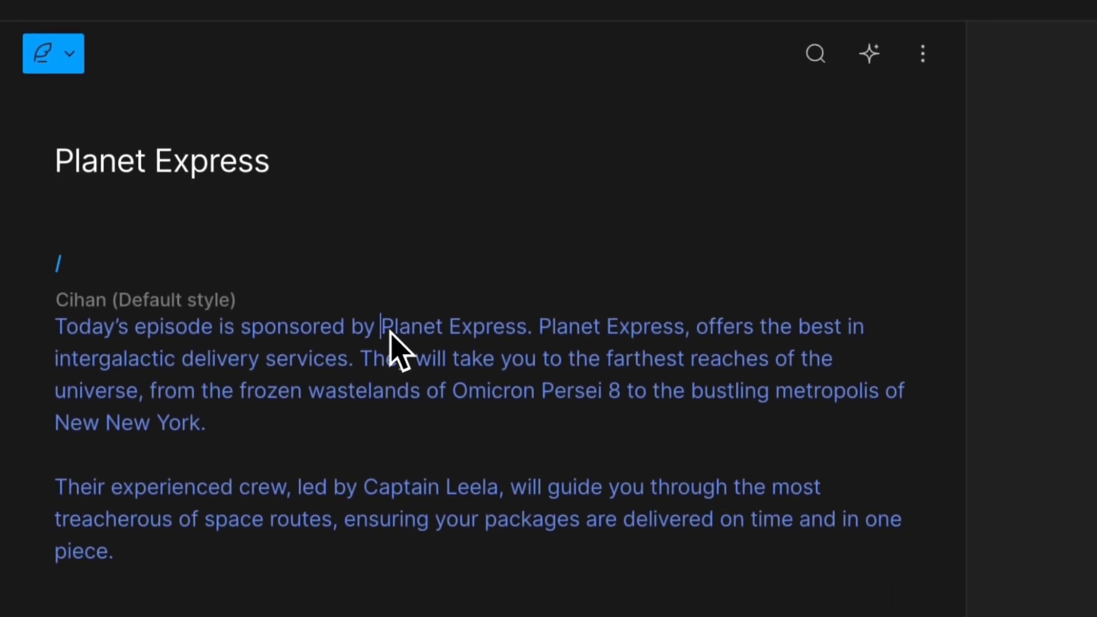
Replace 'Planet Express. Planet Express' with 'Duff Beer. Duff Beer' and leave Write script mode
{"action": "left_click_drag", "start_coordinate": [390, 338], "coordinate": [687, 366]}
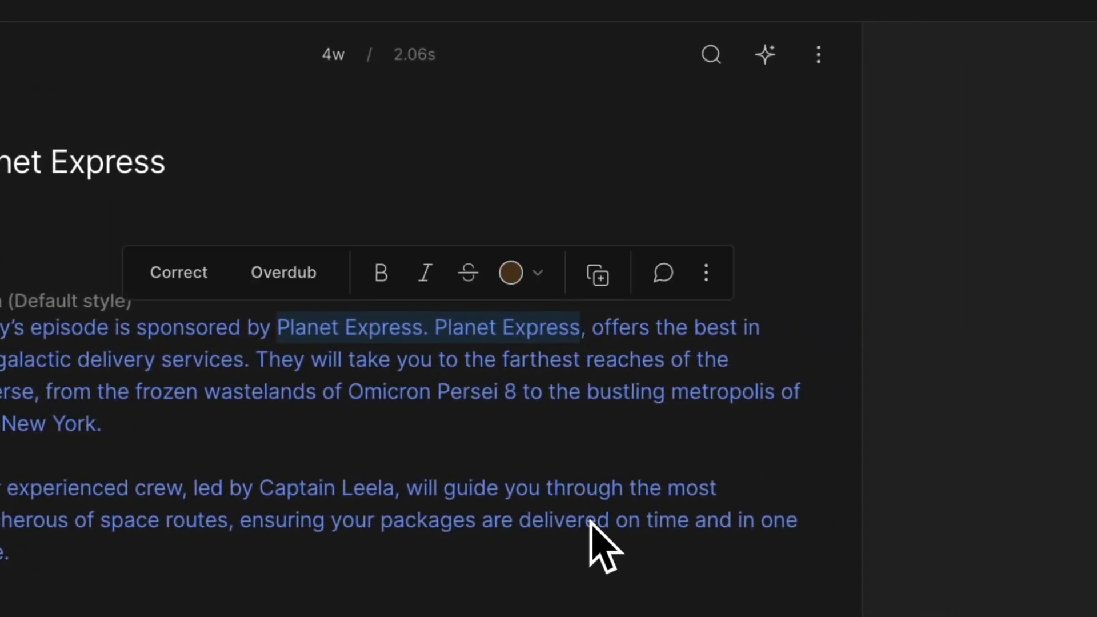
{"action": "key", "text": "BackSpace"}
{"action": "type", "text": "D"}
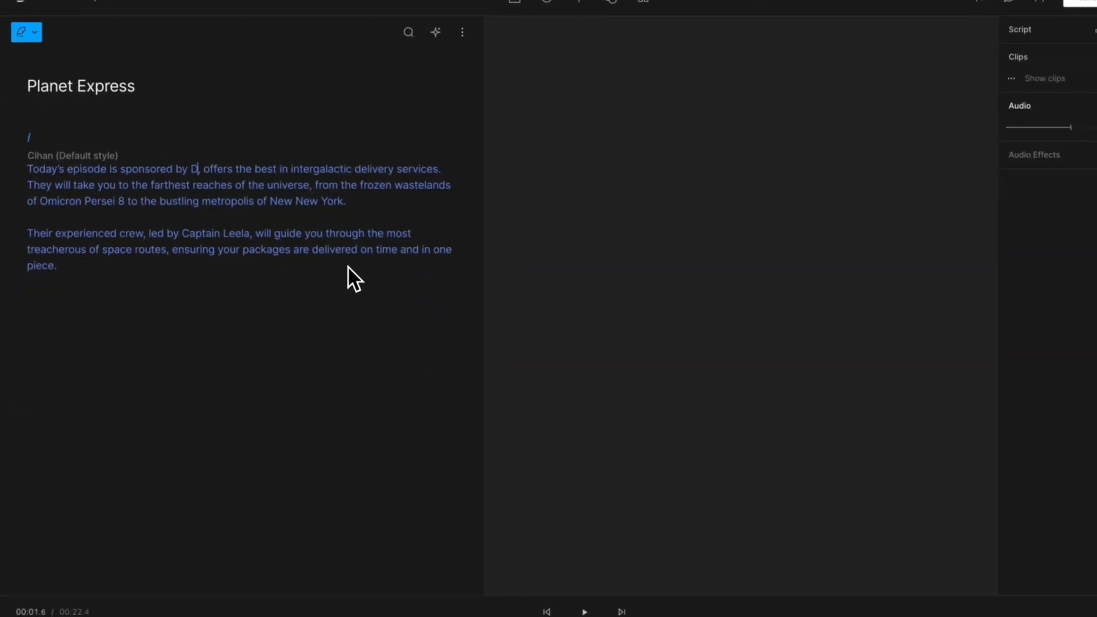
{"action": "type", "text": "uff Beer"}
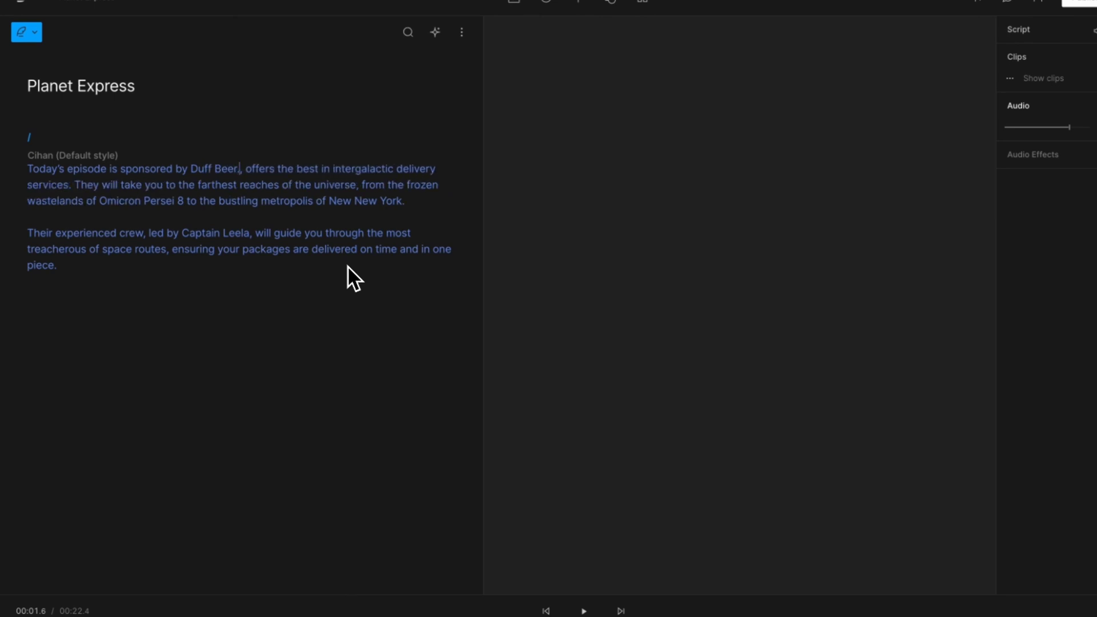
{"action": "type", "text": ". Duff Beer"}
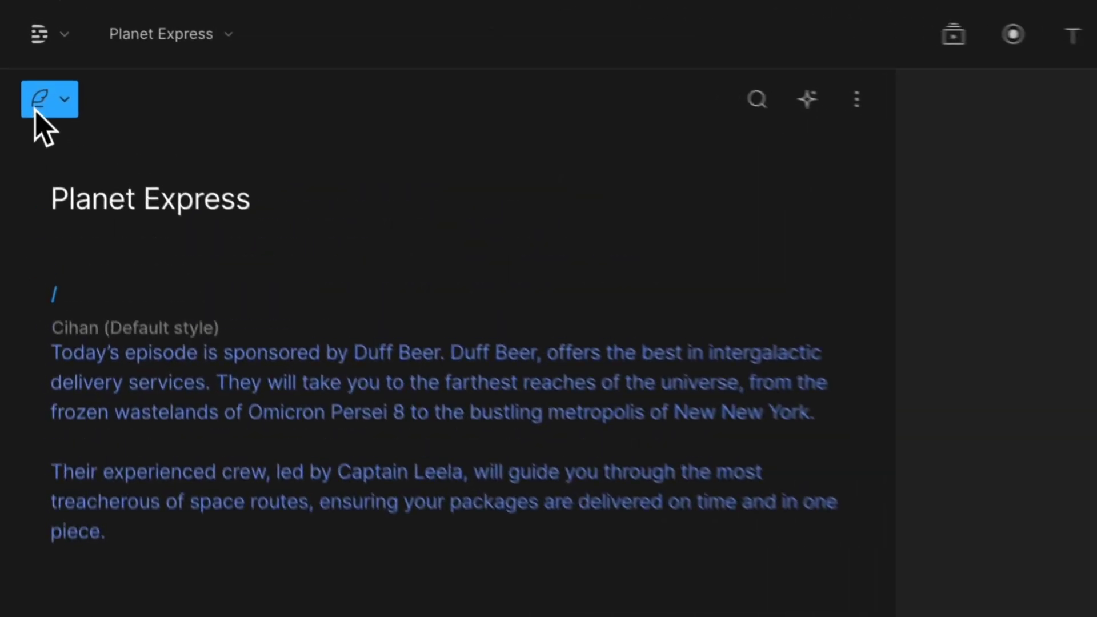
{"action": "left_click", "coordinate": [26, 33]}
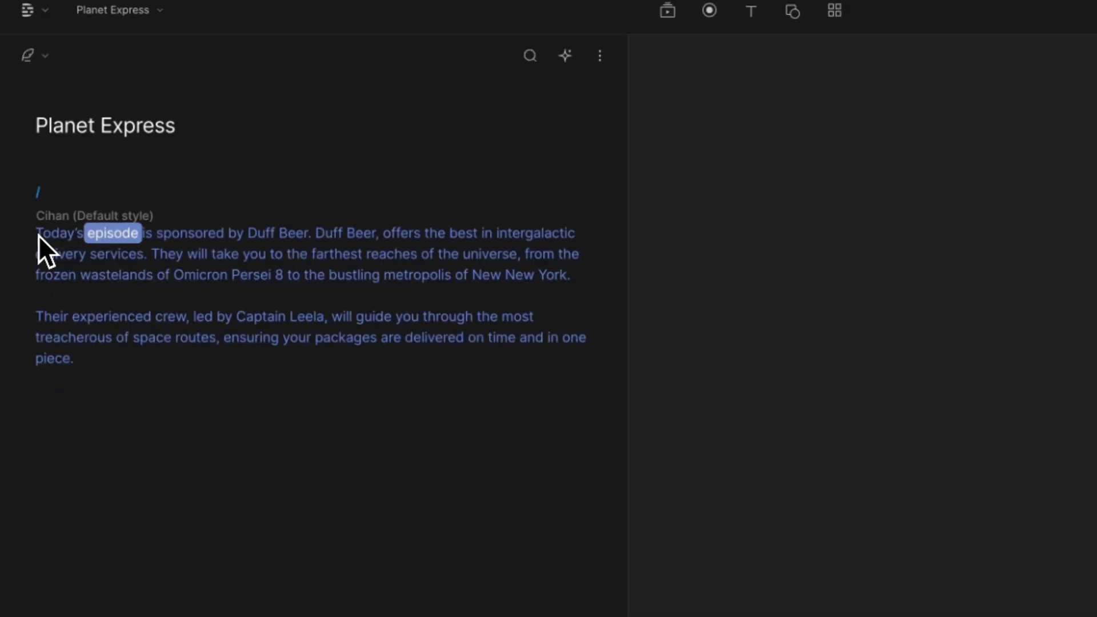